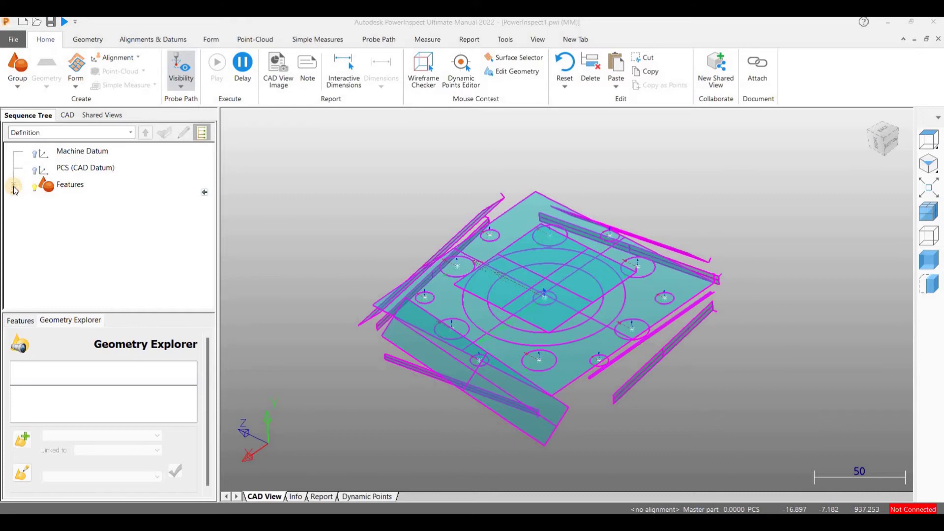
Step: Expand the Features list, check Circle 1's unaligned centre coordinates, then select Plane 1
{"action": "left_click", "coordinate": [13, 186]}
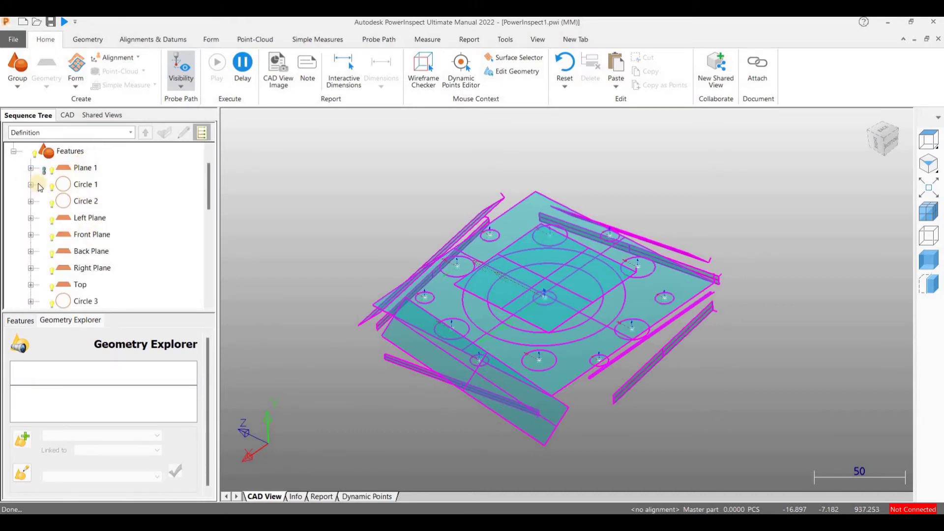
{"action": "left_click", "coordinate": [30, 168]}
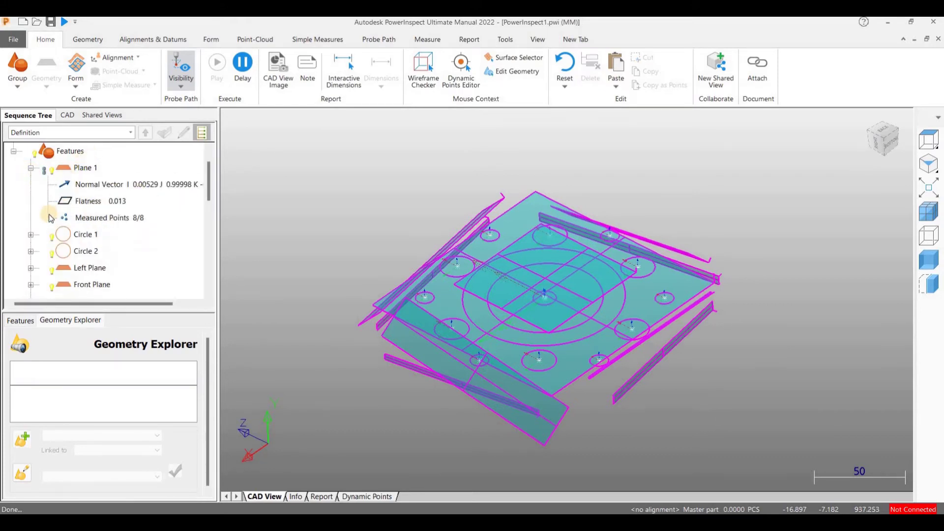
{"action": "left_click", "coordinate": [30, 235]}
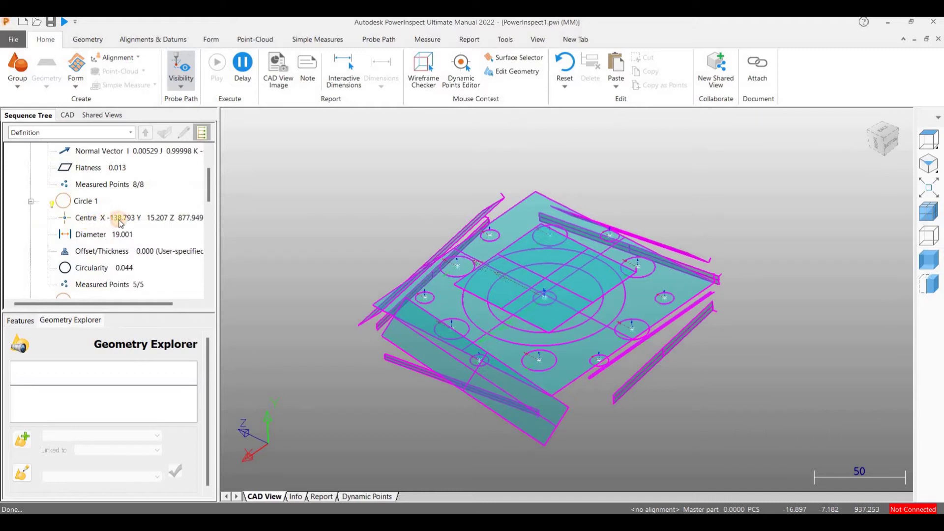
{"action": "left_click", "coordinate": [114, 218]}
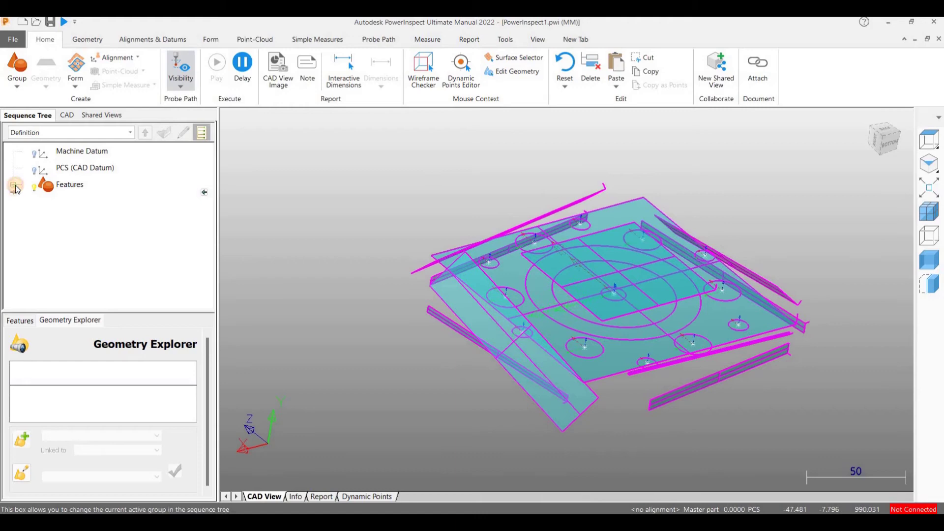
{"action": "left_click", "coordinate": [15, 186]}
{"action": "left_click", "coordinate": [79, 168]}
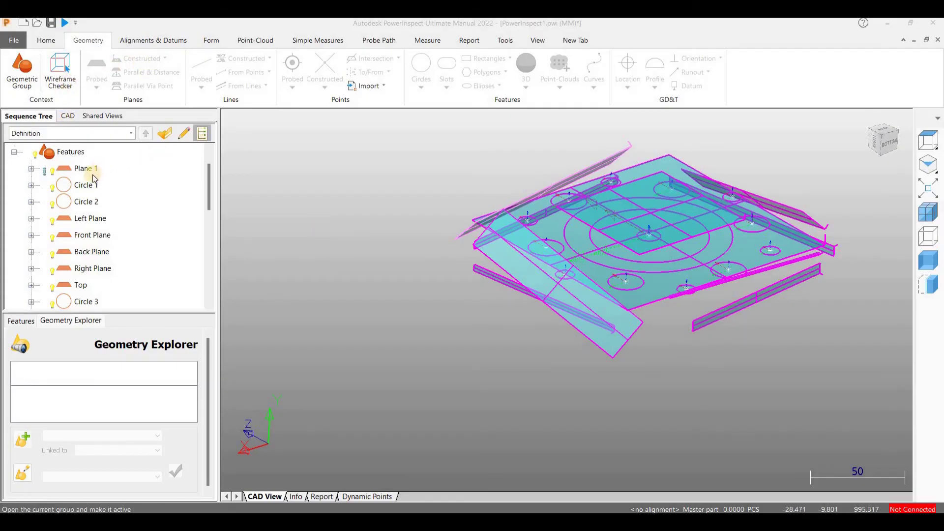
Step: Open the Features group so new geometry is created inside it
{"action": "left_click", "coordinate": [86, 168]}
{"action": "left_click", "coordinate": [86, 185]}
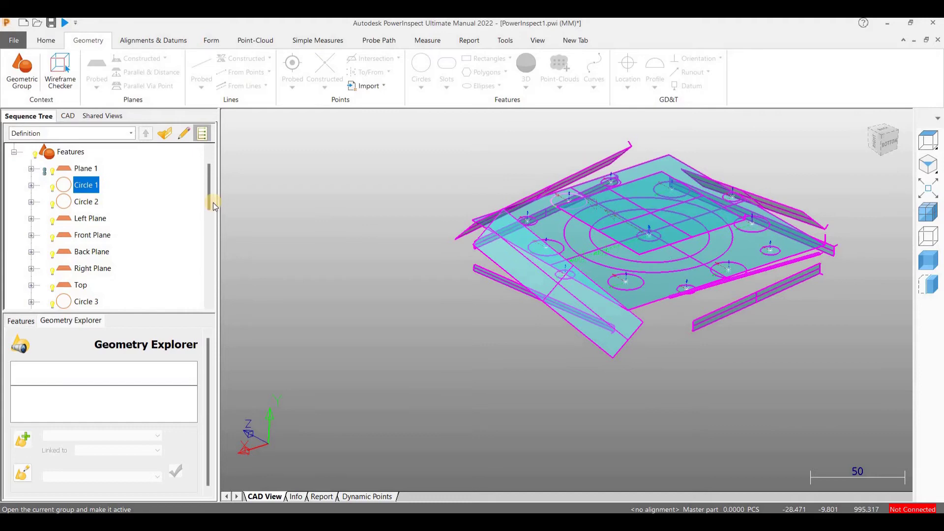
{"action": "left_click", "coordinate": [63, 153]}
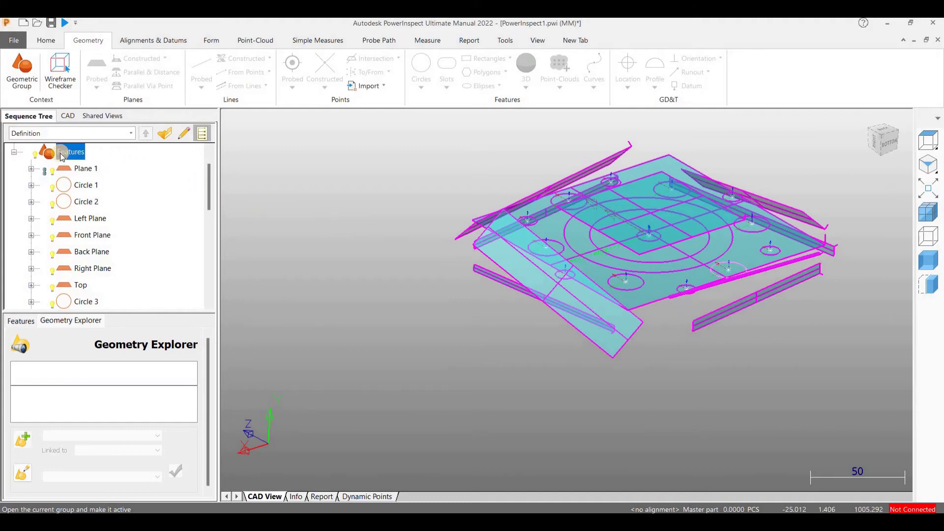
{"action": "right_click", "coordinate": [63, 156]}
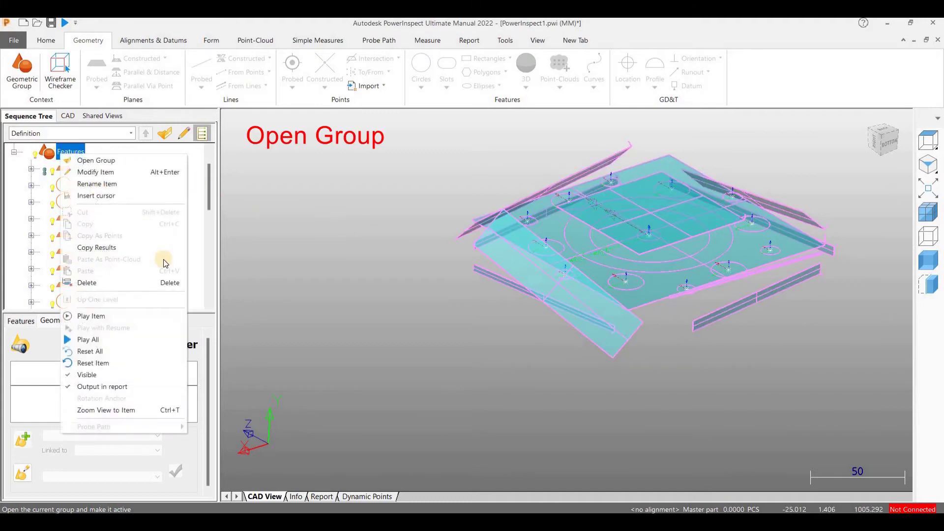
{"action": "left_click", "coordinate": [186, 163]}
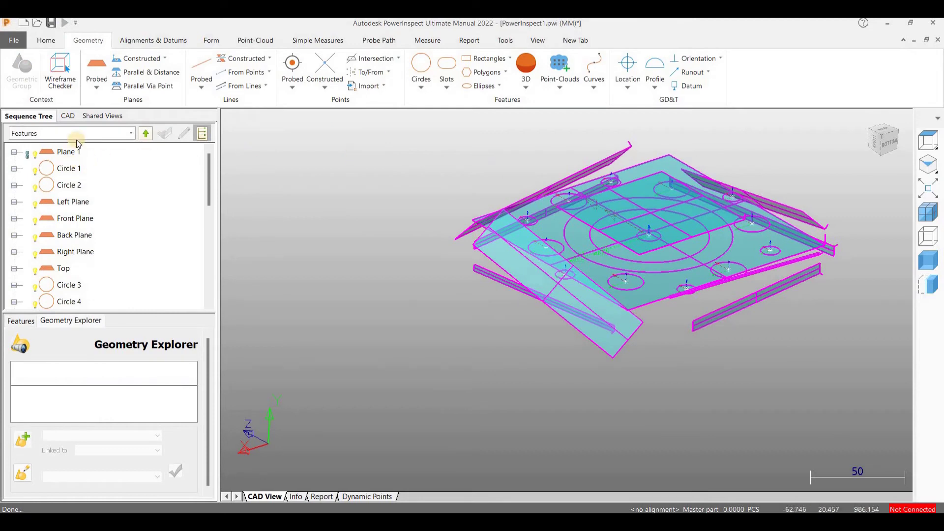
Step: Create Line 4 through the centres of Circle 1 and Circle 2 with Line: Two Points
{"action": "left_click", "coordinate": [270, 73]}
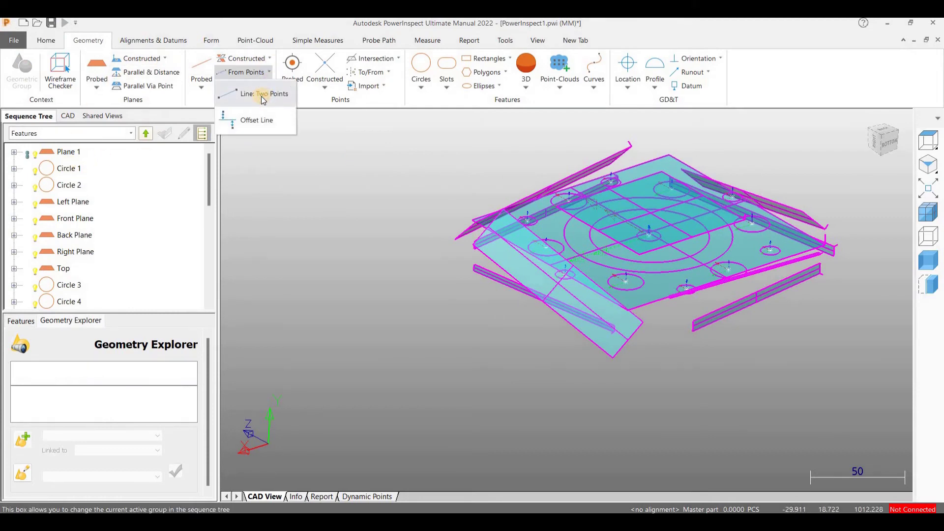
{"action": "left_click", "coordinate": [263, 95]}
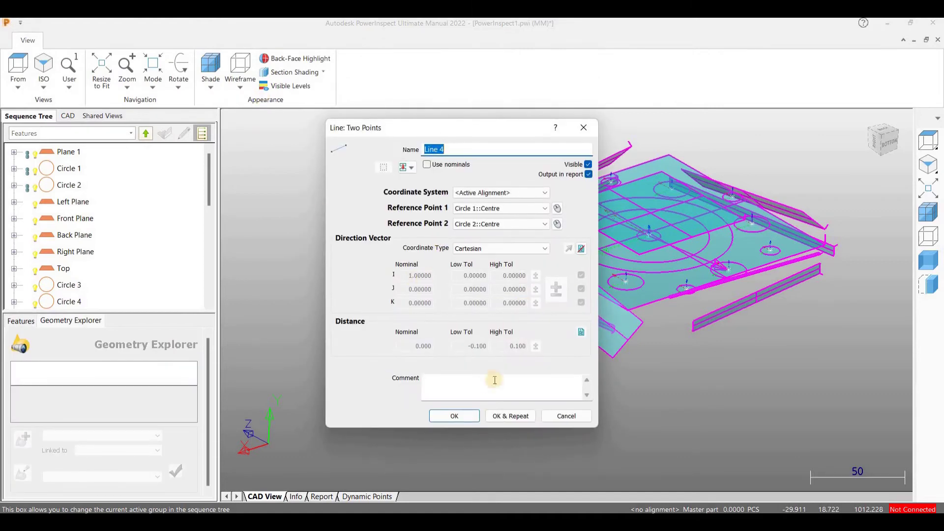
{"action": "left_click", "coordinate": [465, 415]}
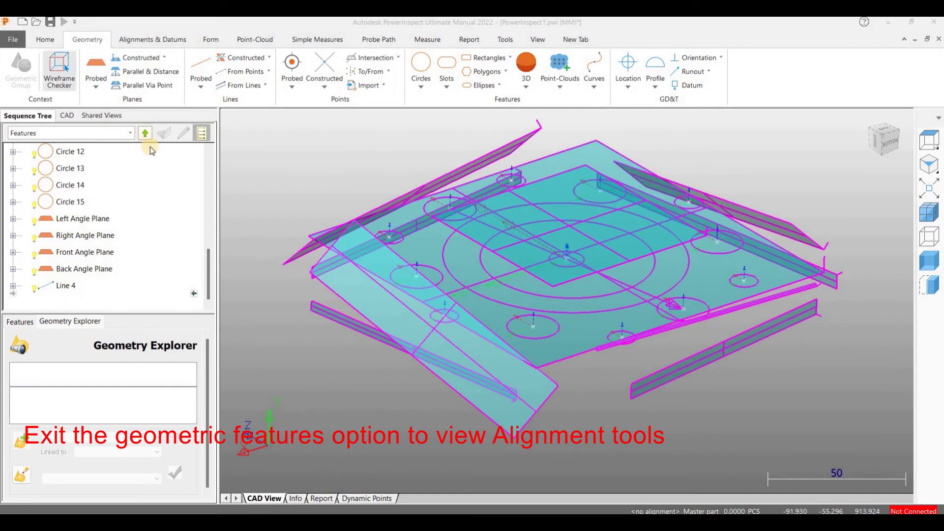
Step: Create a Geometric PLP alignment from Plane 1, Line 4 as X direction, Circle 1's centre as origin
{"action": "left_click", "coordinate": [144, 134]}
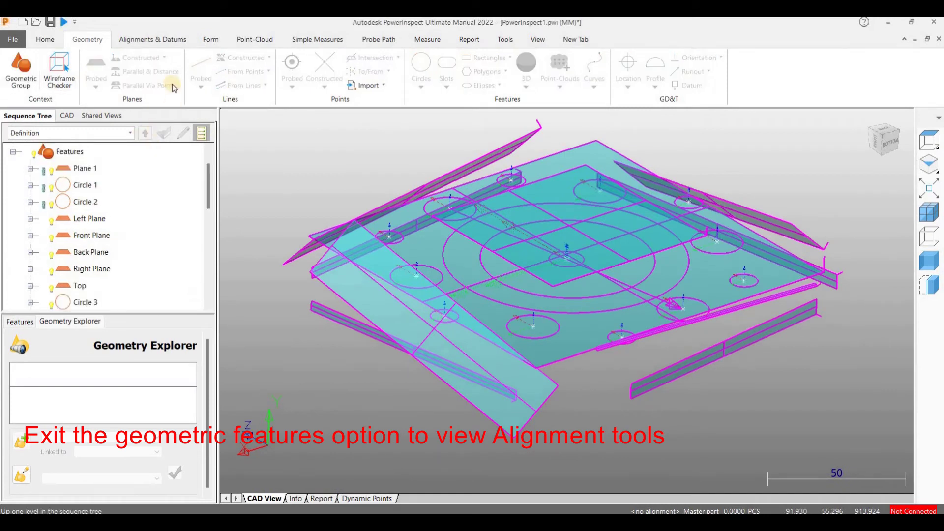
{"action": "left_click", "coordinate": [181, 39]}
{"action": "left_click", "coordinate": [129, 71]}
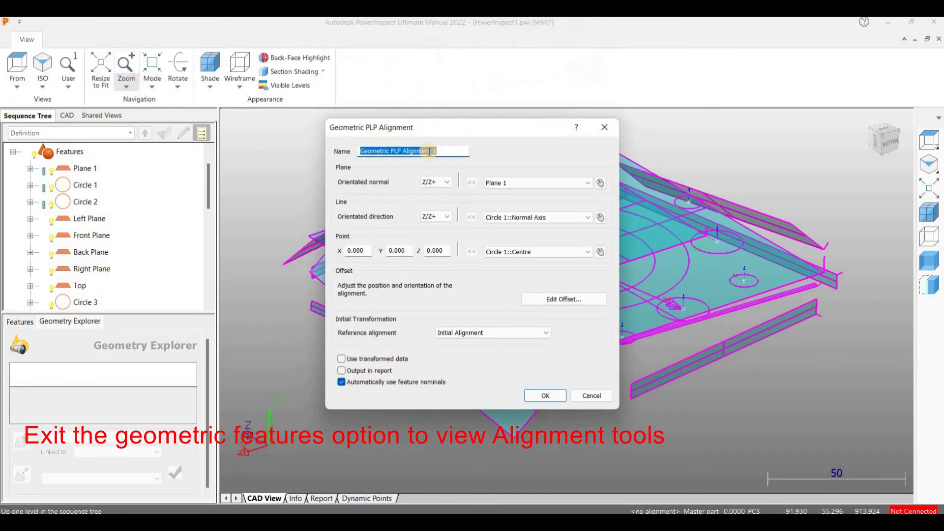
{"action": "left_click", "coordinate": [543, 217]}
{"action": "left_click", "coordinate": [540, 347]}
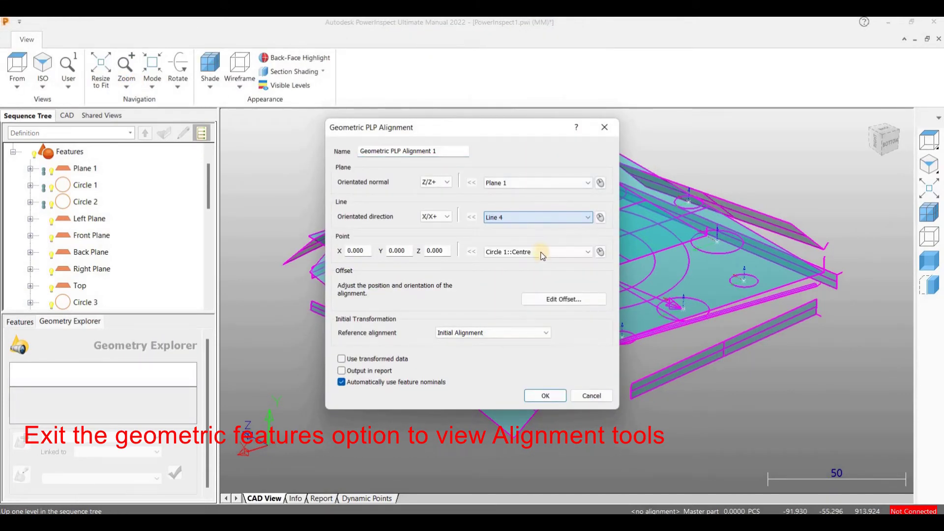
{"action": "left_click", "coordinate": [542, 253]}
{"action": "left_click", "coordinate": [543, 251]}
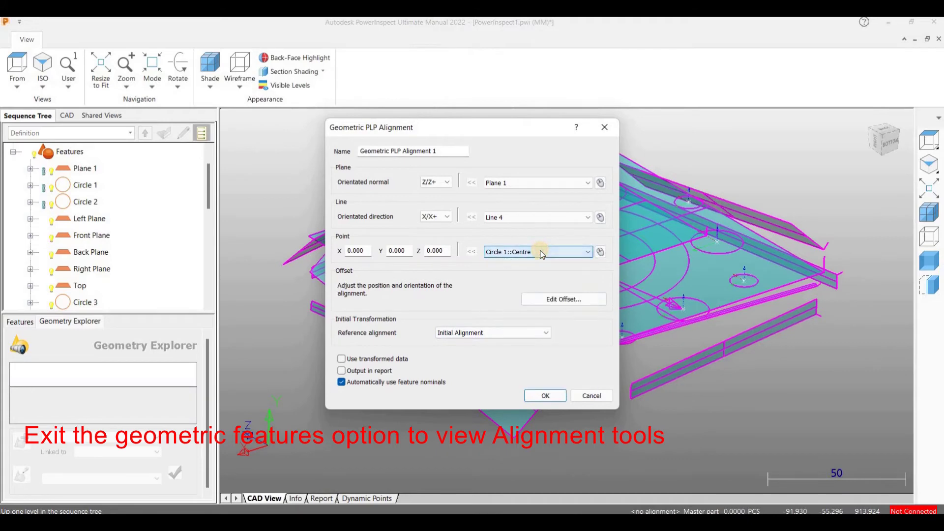
{"action": "left_click", "coordinate": [542, 396]}
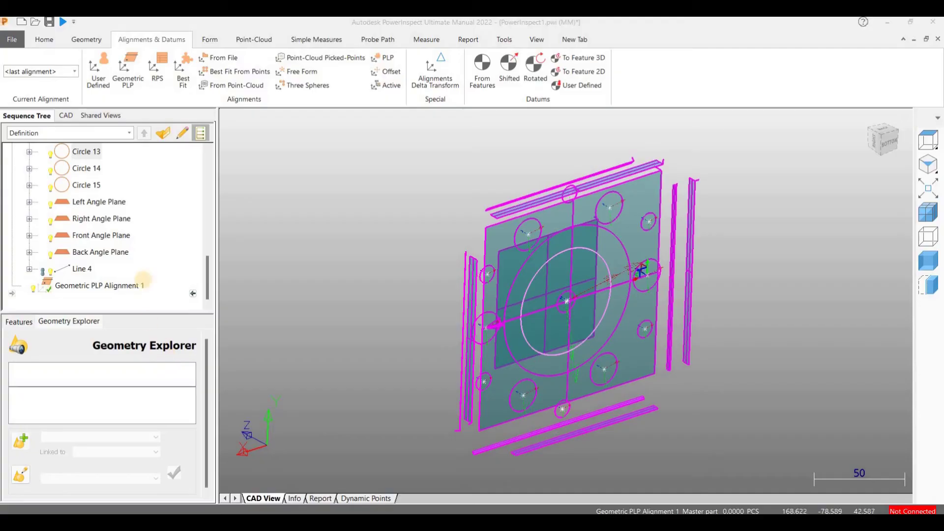
Step: Check Circle 1's centre reads 0.000, 0.000, 0.000 and Circle 2's centre X 114.349, Y 0.000
{"action": "scroll", "coordinate": [150, 264], "scroll_direction": "up", "scroll_amount": 5}
{"action": "scroll", "coordinate": [150, 264], "scroll_direction": "up", "scroll_amount": 1}
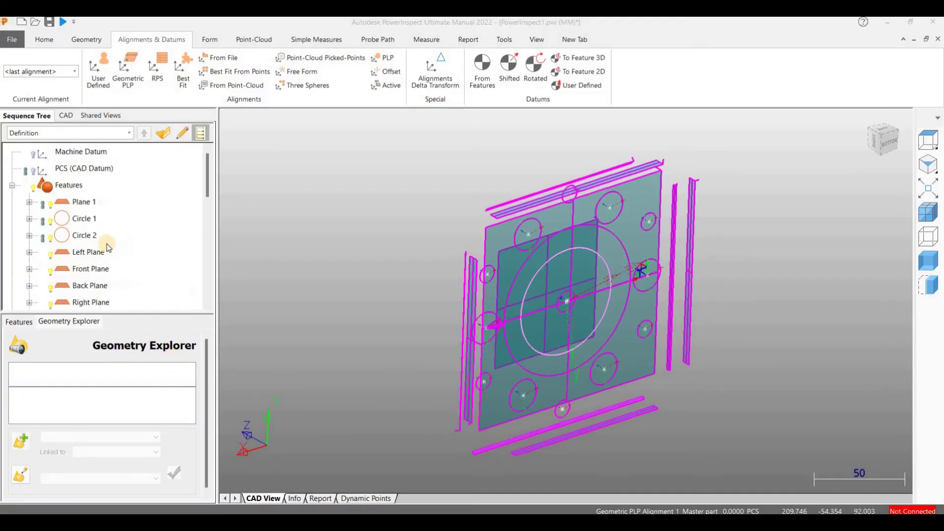
{"action": "left_click", "coordinate": [30, 219]}
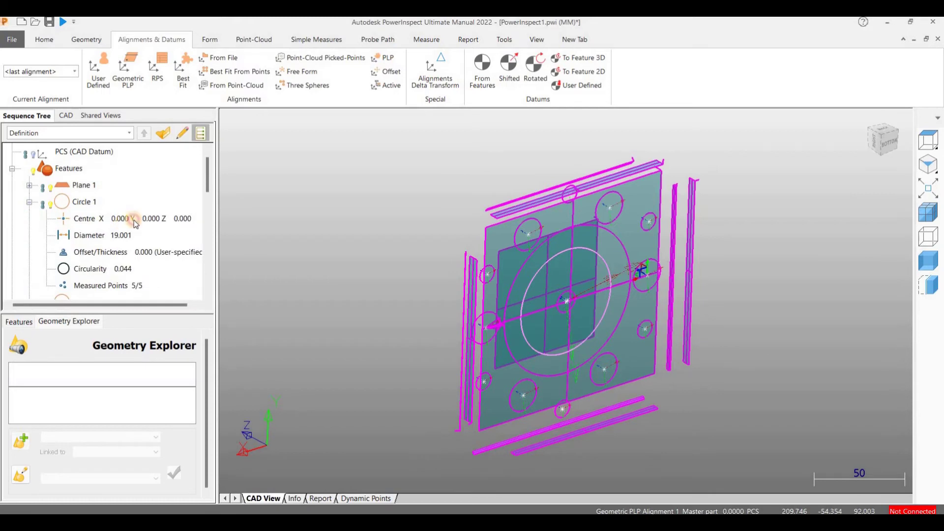
{"action": "left_click", "coordinate": [133, 220]}
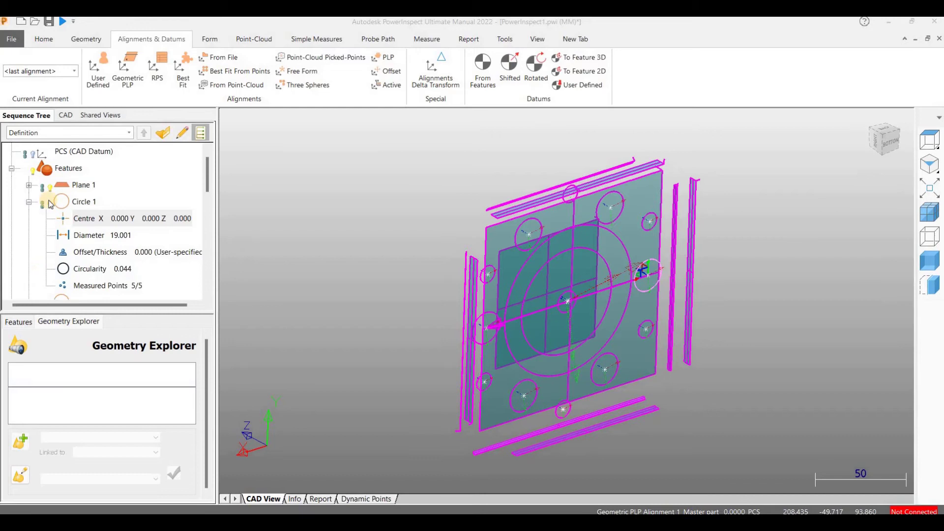
{"action": "left_click", "coordinate": [29, 202]}
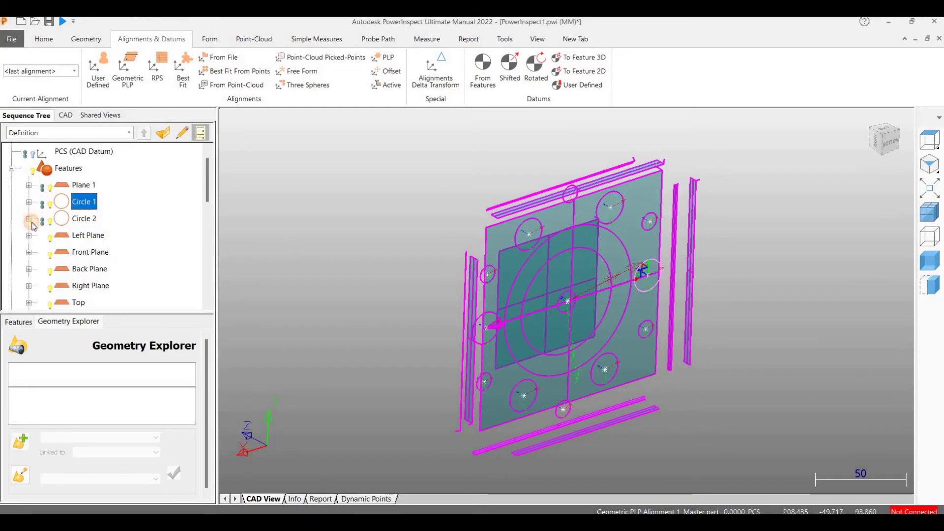
{"action": "left_click", "coordinate": [29, 218]}
{"action": "left_click", "coordinate": [120, 219]}
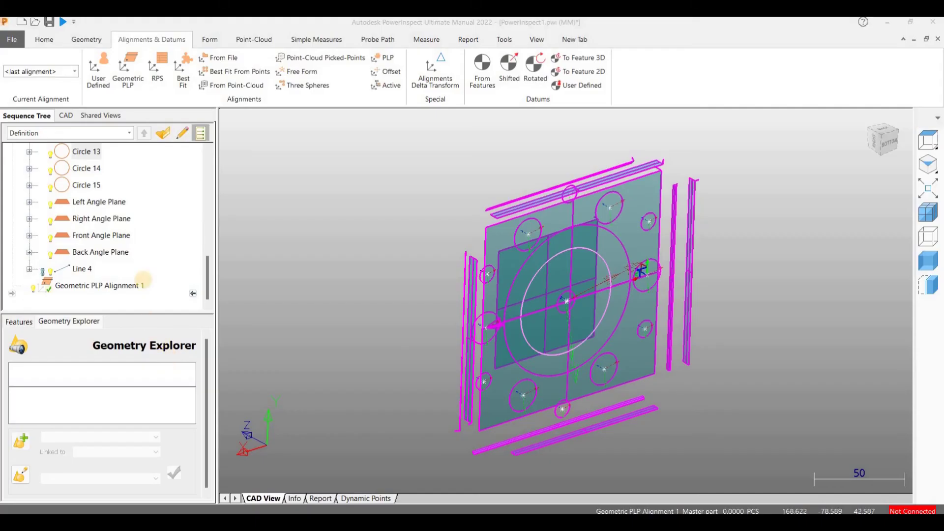
Step: Verify Circle 1's centre reads X 0.000, Y 0.000, Z 0.000 with diameter 19.001
{"action": "scroll", "coordinate": [147, 266], "scroll_direction": "up", "scroll_amount": 8}
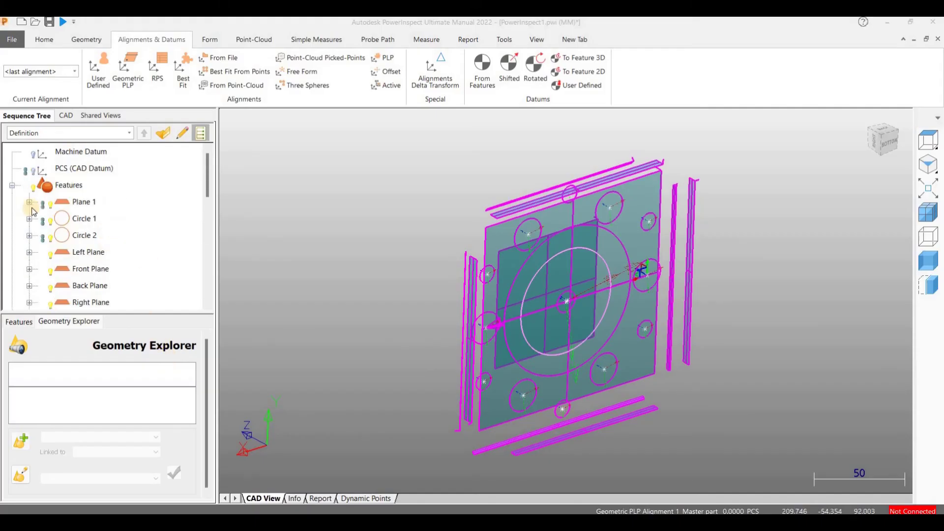
{"action": "left_click", "coordinate": [29, 219]}
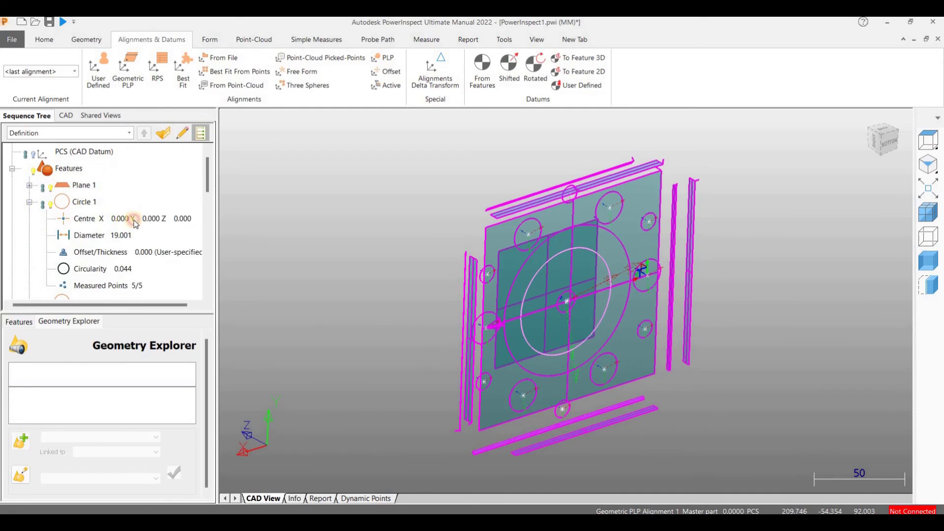
{"action": "left_click", "coordinate": [142, 218]}
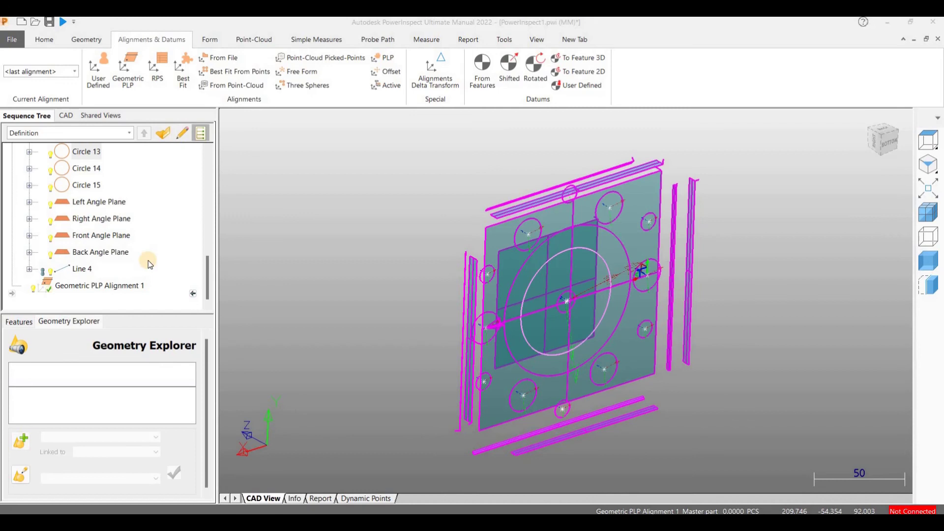
{"action": "scroll", "coordinate": [123, 254], "scroll_direction": "up", "scroll_amount": 1}
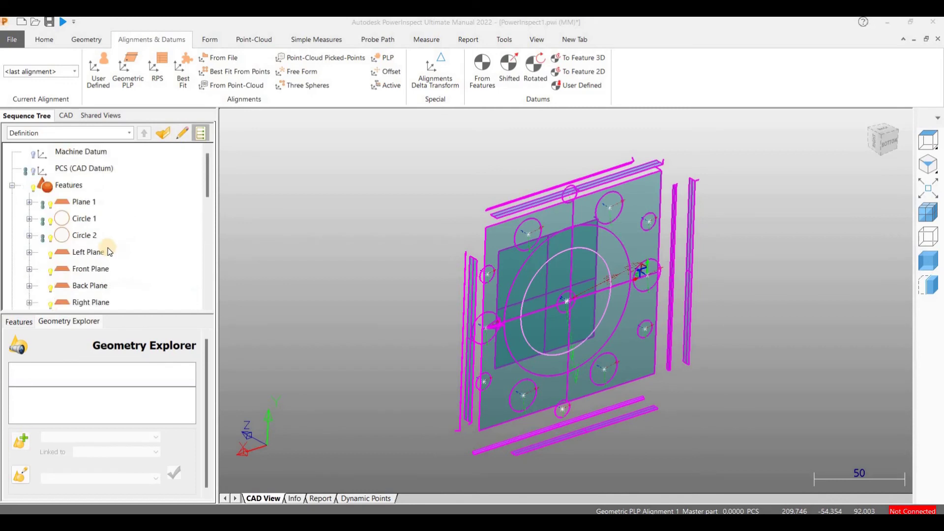
{"action": "left_click", "coordinate": [29, 219]}
{"action": "left_click", "coordinate": [150, 220]}
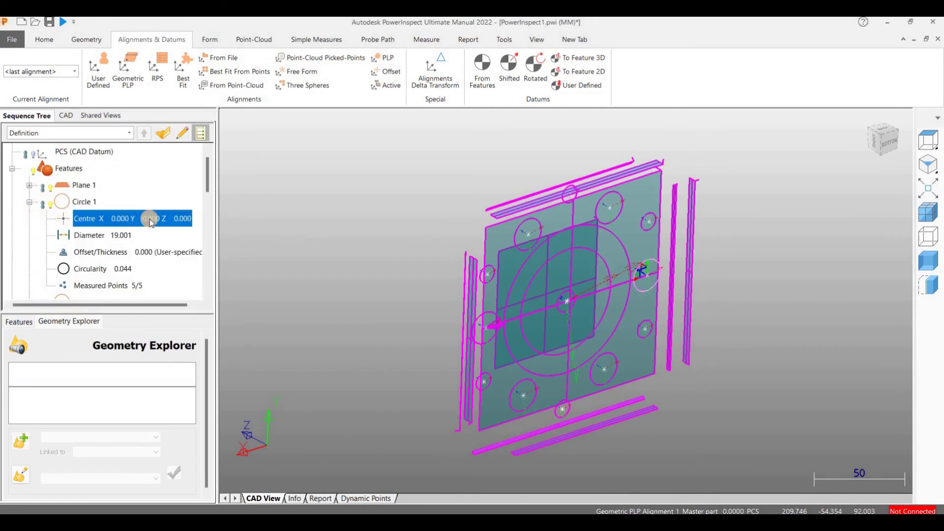